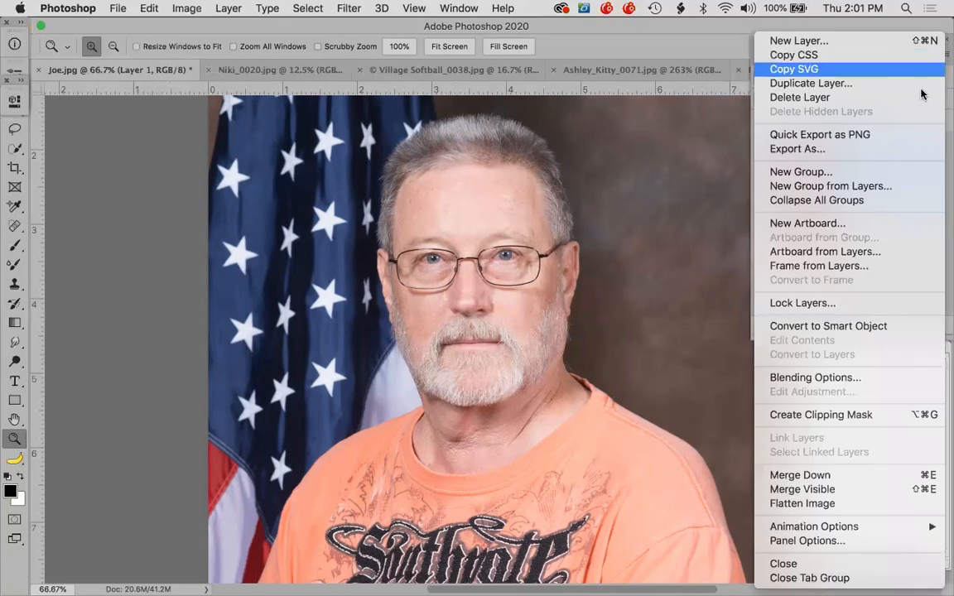
# Step: Convert Layer 1 of the man's portrait to a smart object
pyautogui.click(811, 327)
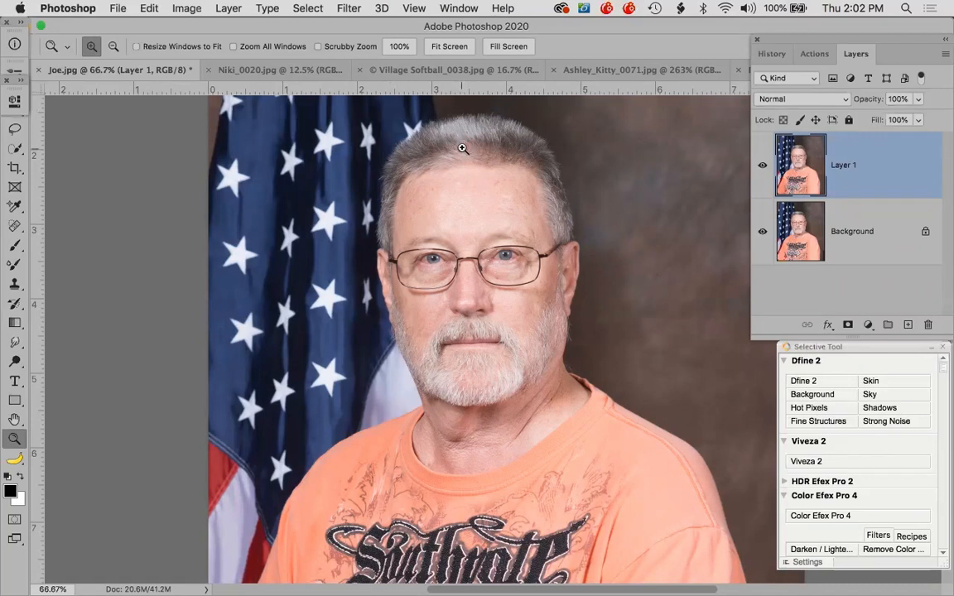
pyautogui.click(944, 56)
pyautogui.click(944, 56)
pyautogui.click(945, 56)
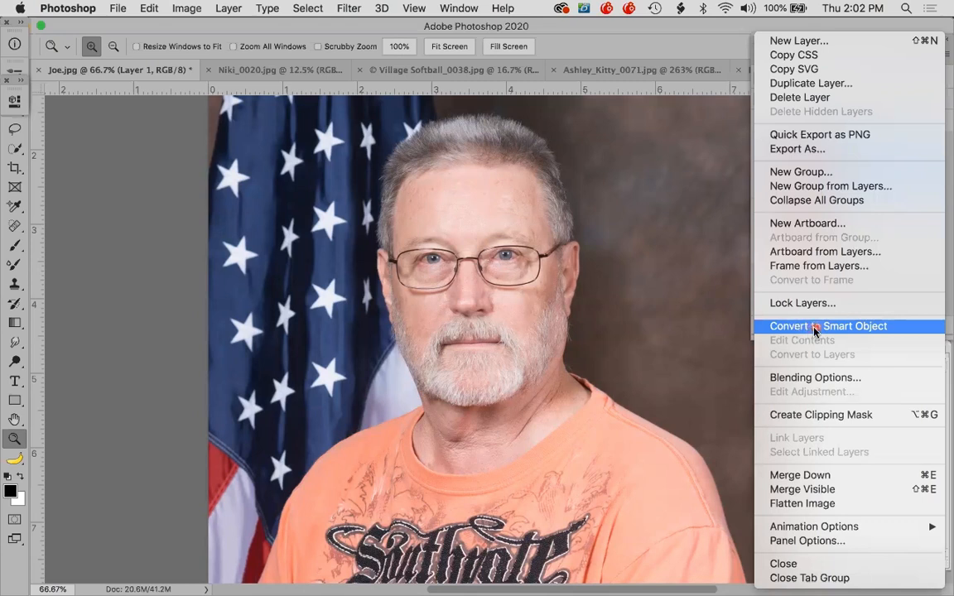
pyautogui.click(811, 331)
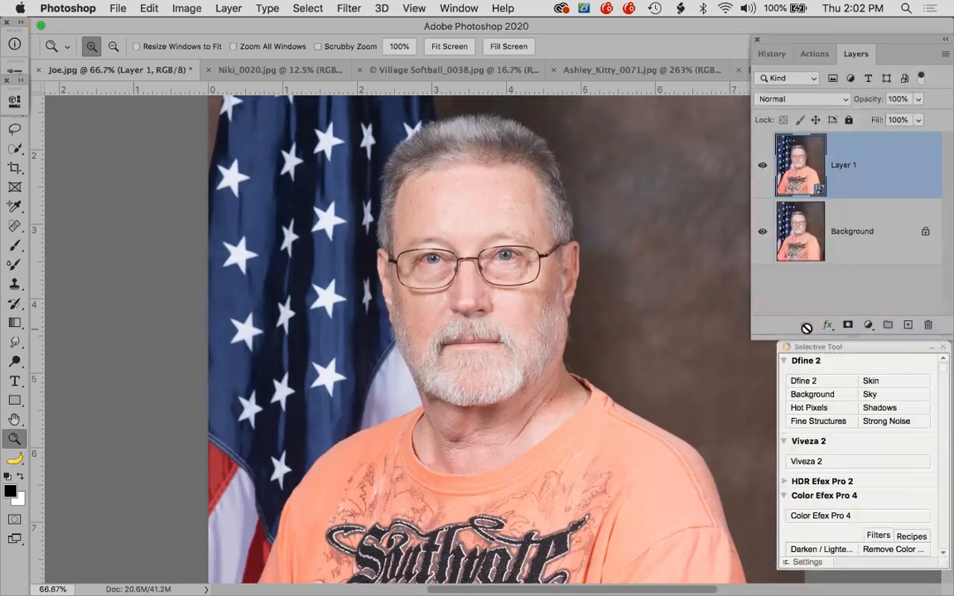
pyautogui.click(943, 55)
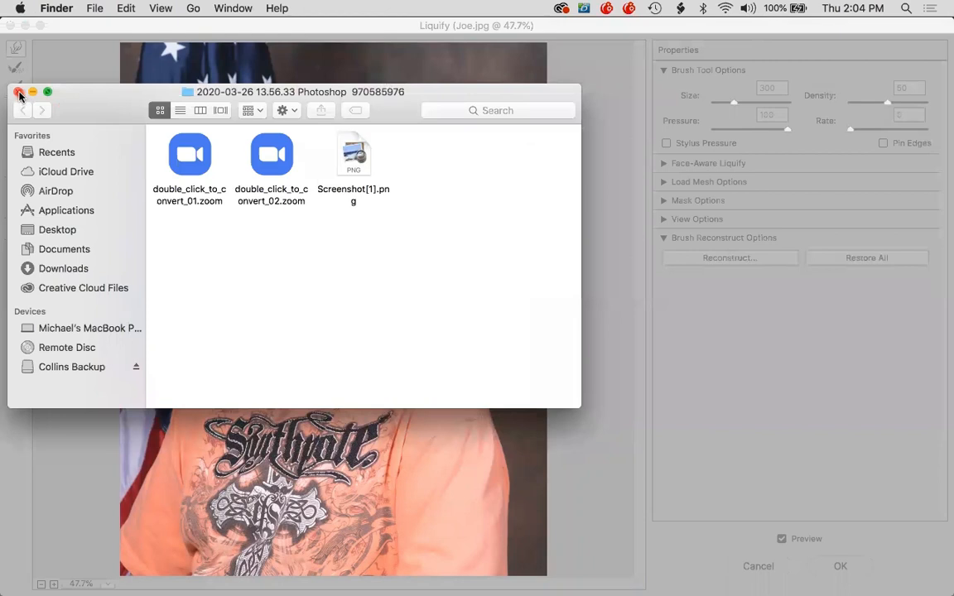
# Step: Close the Finder window covering the Liquify dialog and return to Photoshop
pyautogui.click(17, 91)
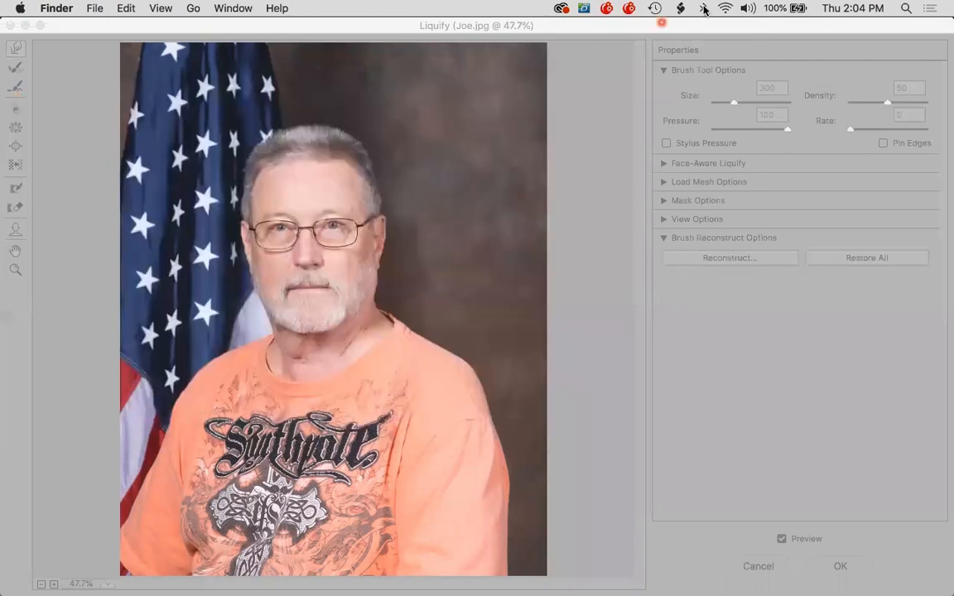
pyautogui.click(813, 25)
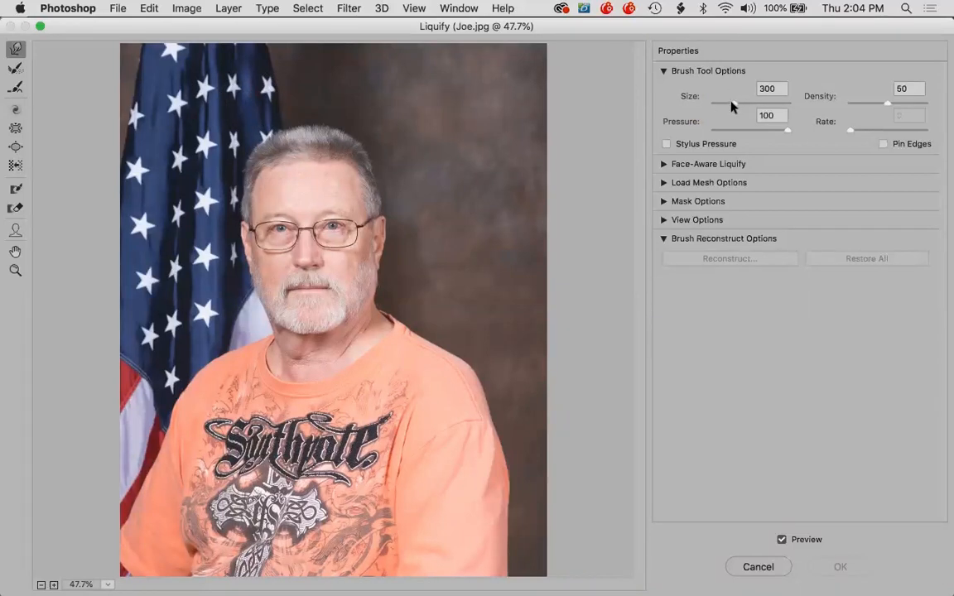
# Step: Adjust the Forward Warp brush size to 200
pyautogui.press(']')
pyautogui.press('[')
pyautogui.press('[')
pyautogui.press('[')
pyautogui.press('[')
pyautogui.press('[')
pyautogui.press(']')
pyautogui.press(']')
pyautogui.press('[')
pyautogui.press('[')
pyautogui.press('[')
pyautogui.press(']')
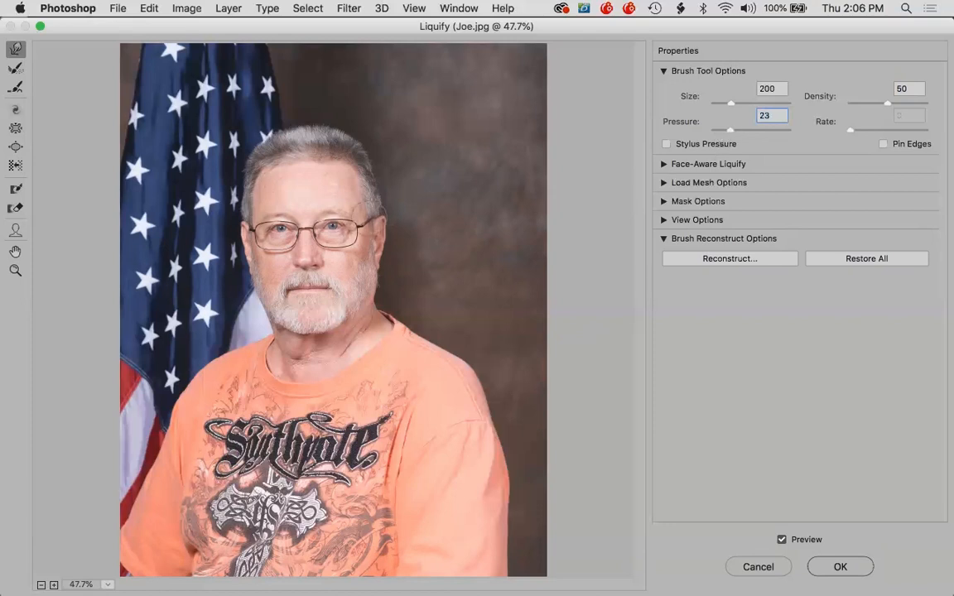
# Step: Test the warp on the ear beside the plain backdrop, raising brush pressure to 47, and restore the whole image after each try
pyautogui.moveTo(366, 202); pyautogui.dragTo(364, 194)
pyautogui.click(868, 258)
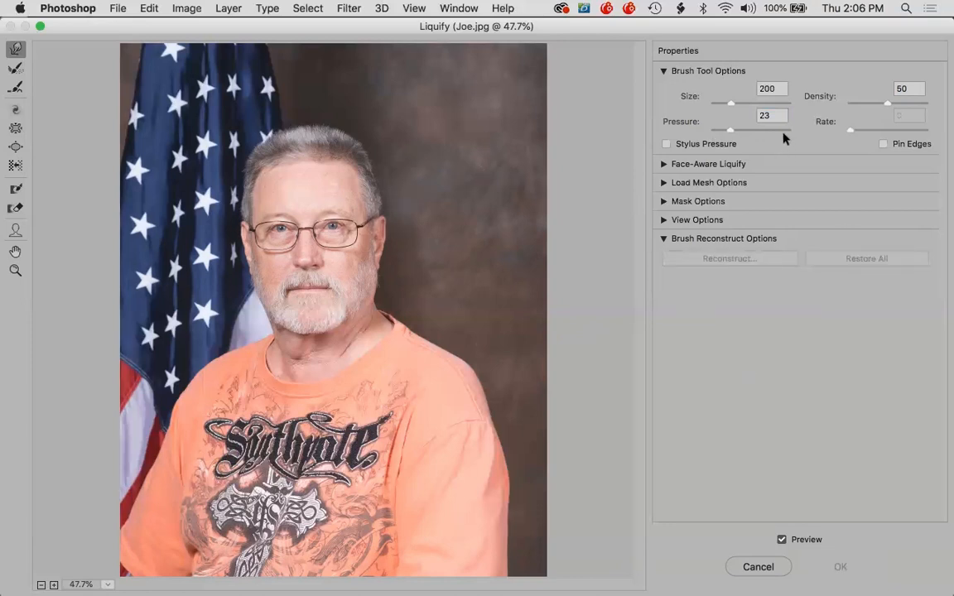
pyautogui.click(787, 129)
pyautogui.moveTo(379, 217); pyautogui.dragTo(401, 198)
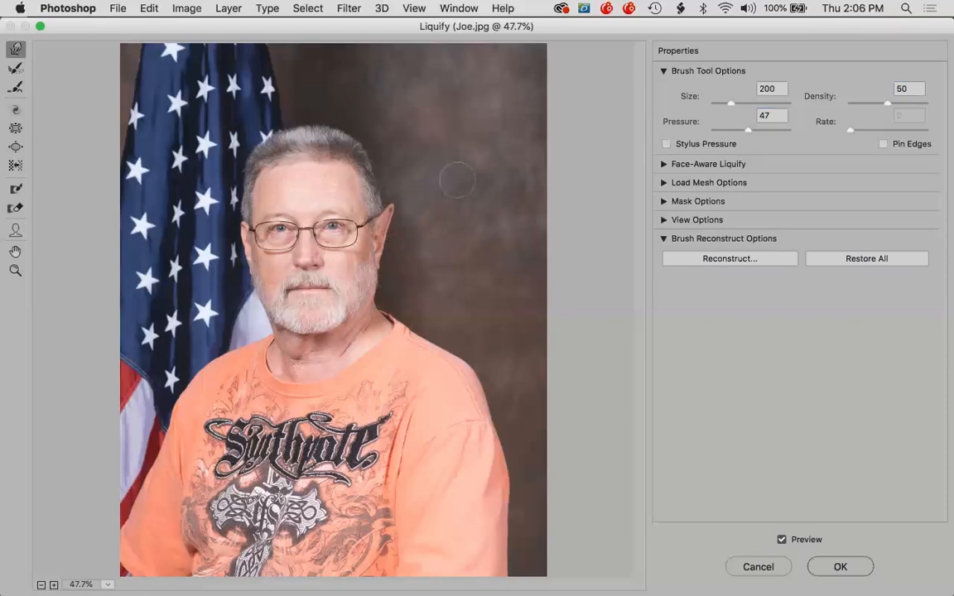
pyautogui.click(866, 259)
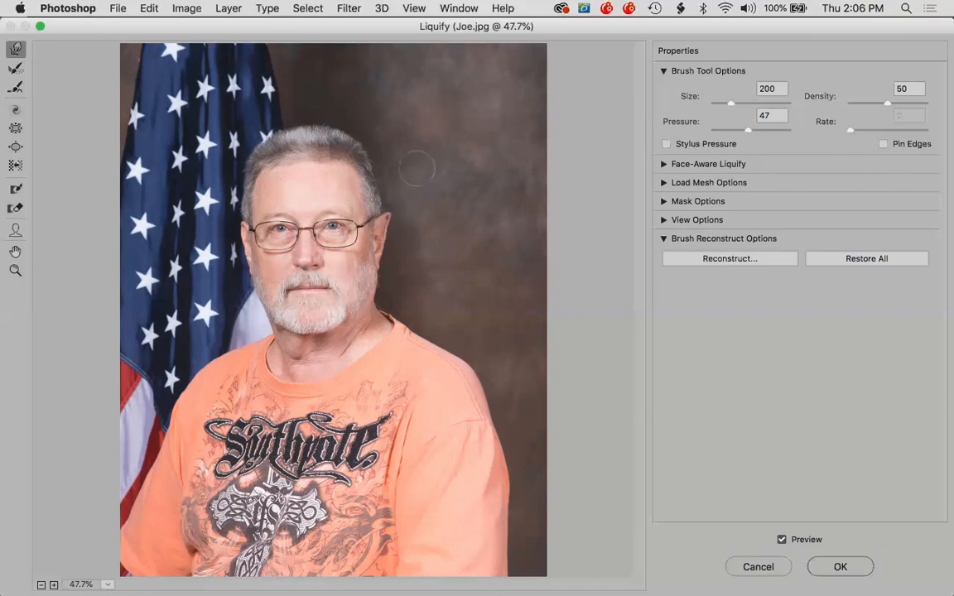
# Step: Revert the ear's warp entirely with Reconstruct
pyautogui.click(730, 259)
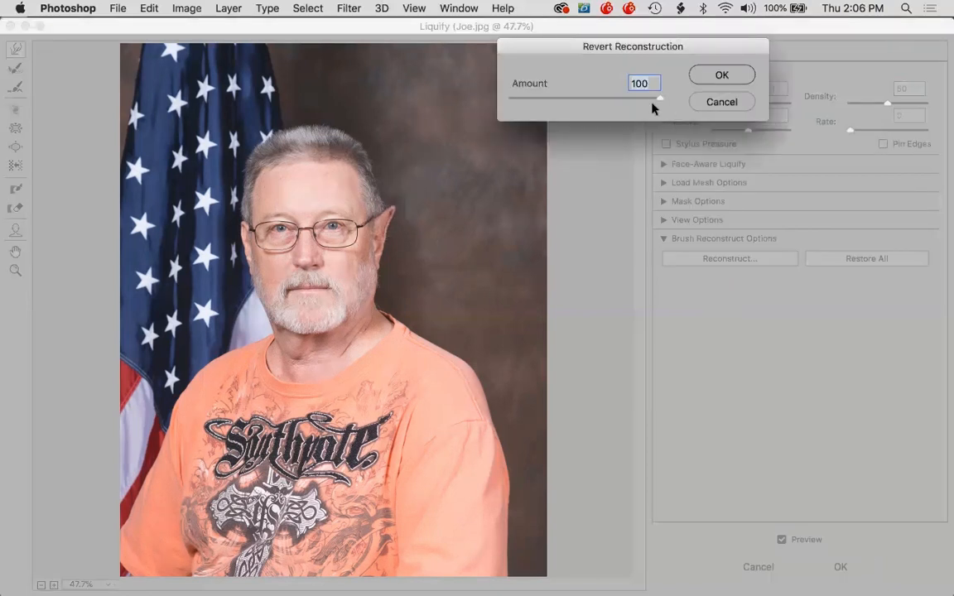
pyautogui.moveTo(655, 97); pyautogui.dragTo(509, 100)
pyautogui.press('Return')
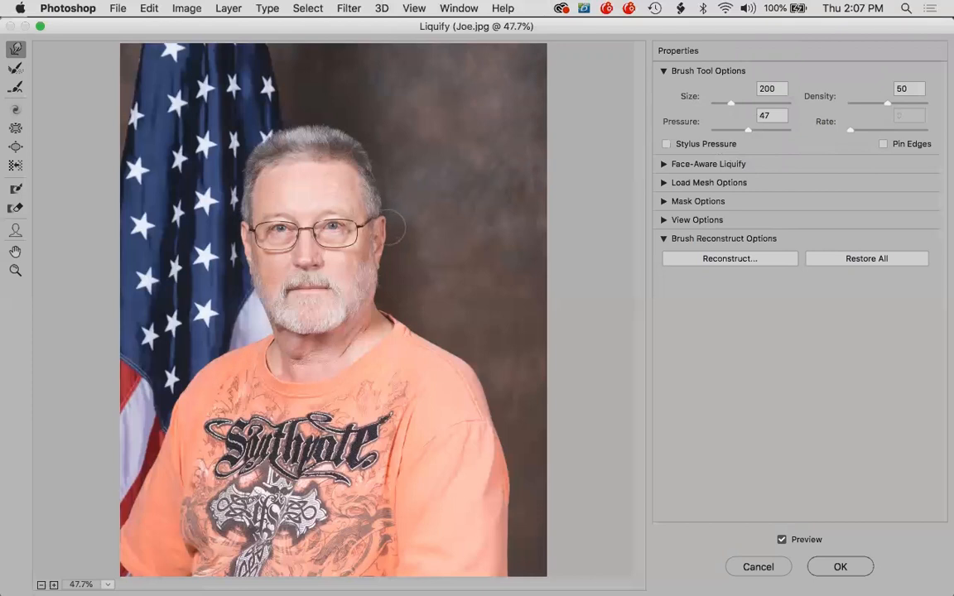
# Step: Enable stylus pressure and pull the tips of both ears upward and outward into points with the Forward Warp tool
pyautogui.click(665, 144)
pyautogui.moveTo(394, 213); pyautogui.dragTo(399, 190)
pyautogui.click(748, 262)
pyautogui.click(15, 52)
pyautogui.moveTo(391, 218); pyautogui.dragTo(405, 205)
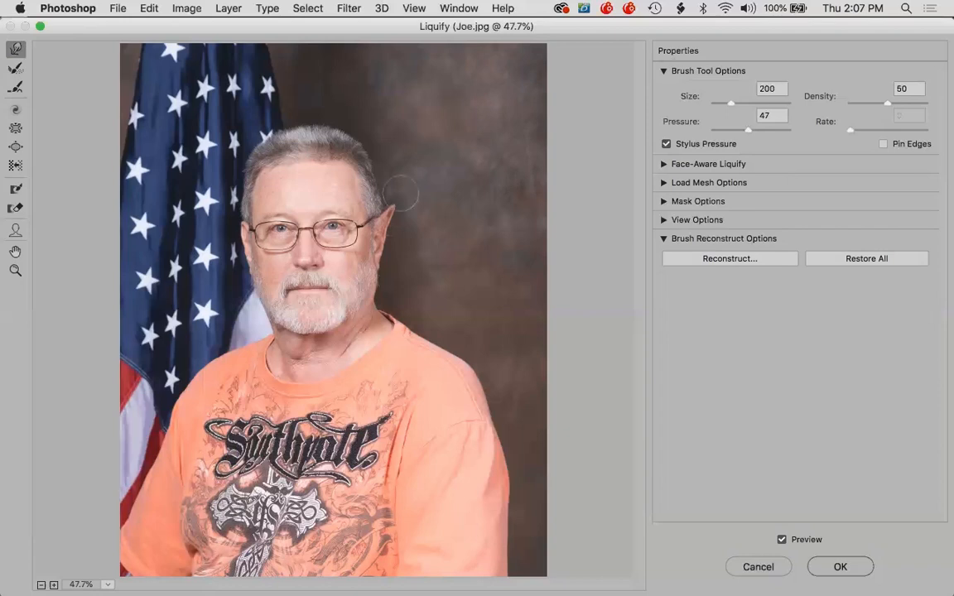
pyautogui.moveTo(234, 225); pyautogui.dragTo(220, 203)
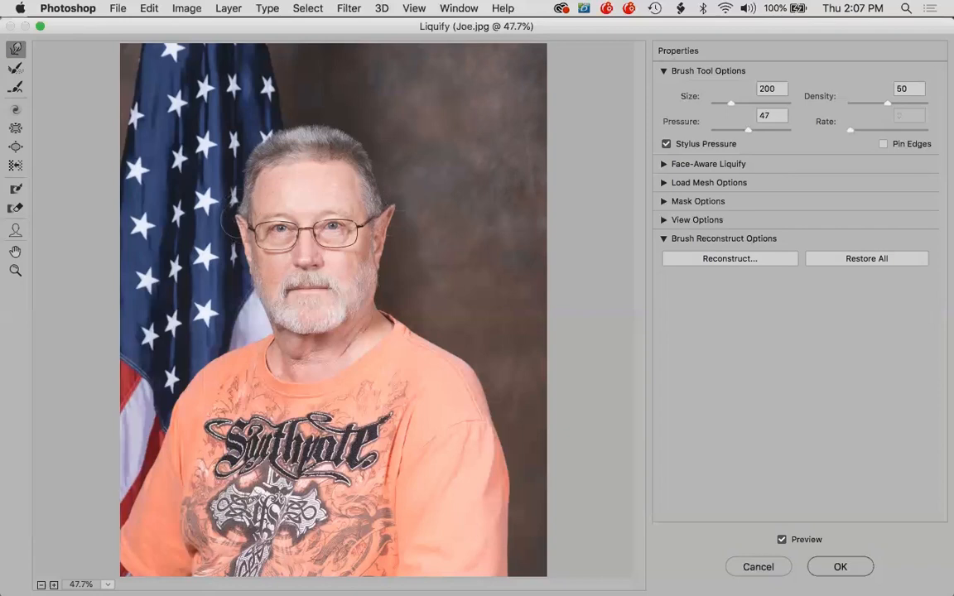
# Step: Enlarge the Forward Warp brush to 600 and switch to the Reconstruct tool
pyautogui.press(']')
pyautogui.press(']')
pyautogui.press(']')
pyautogui.press(']')
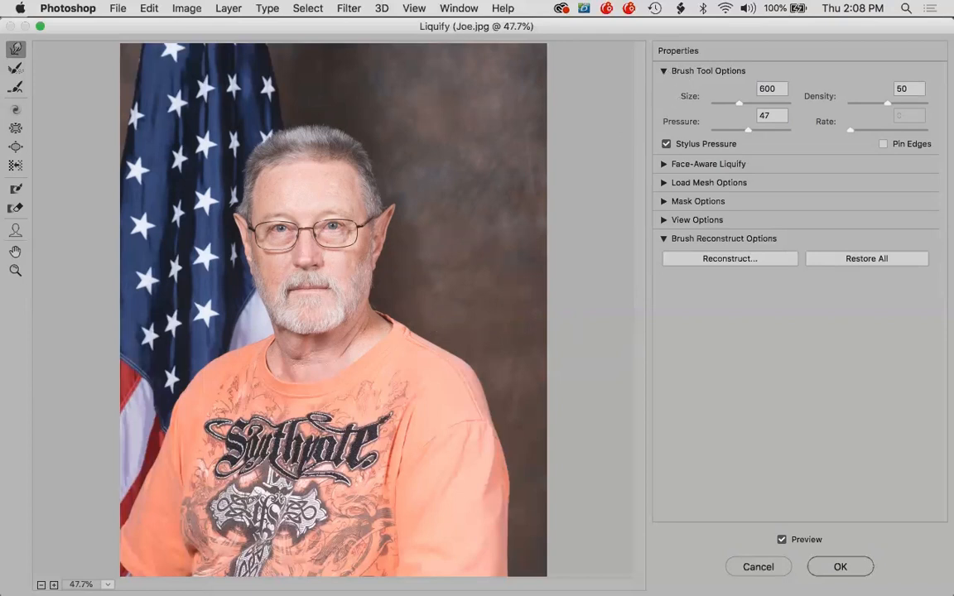
pyautogui.click(17, 70)
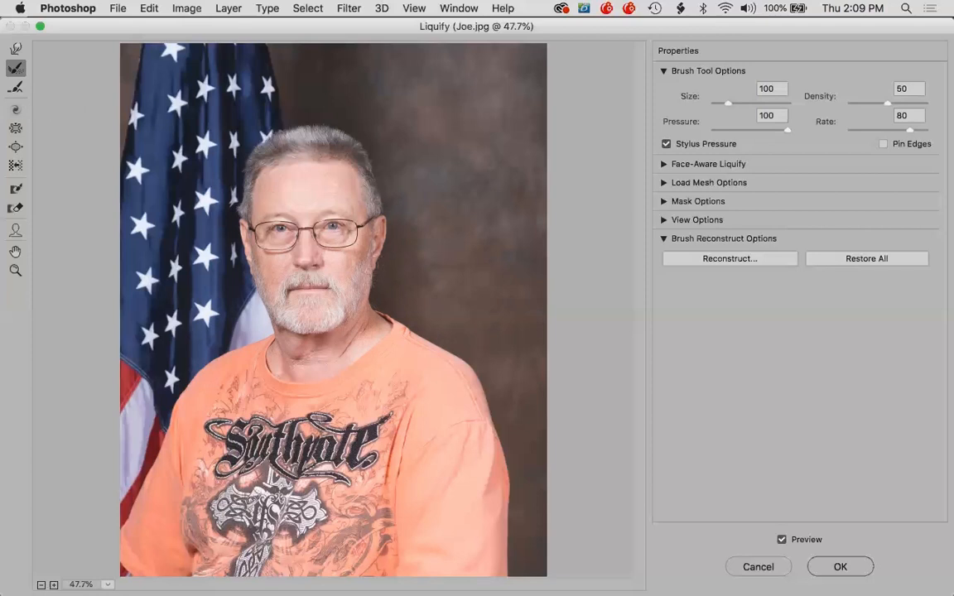
# Step: Choose the Twirl Clockwise tool and reduce its brush size to 300 over the man's face at 100% zoom
pyautogui.click(16, 110)
pyautogui.press('super+1')
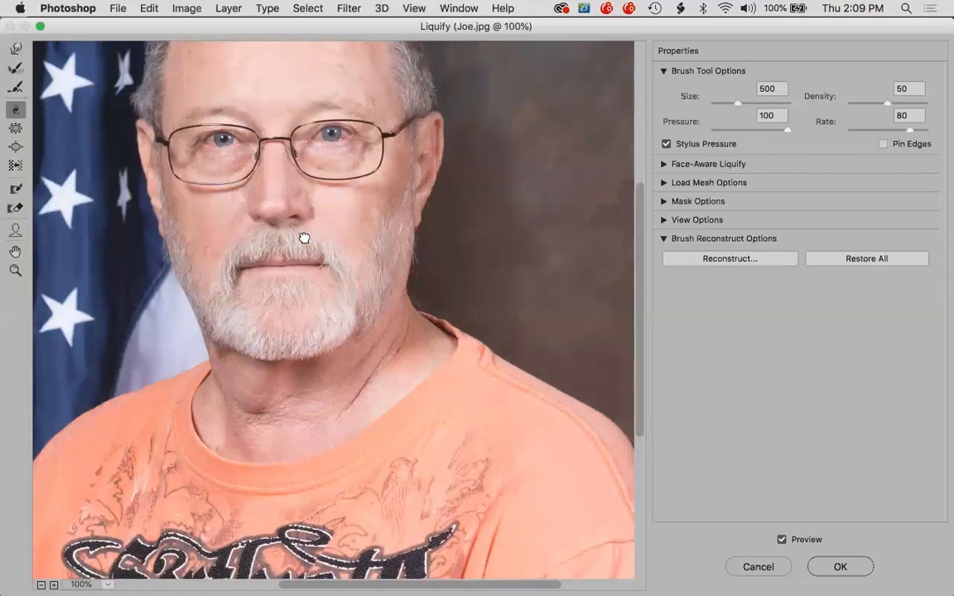
pyautogui.moveTo(304, 237); pyautogui.dragTo(375, 379)
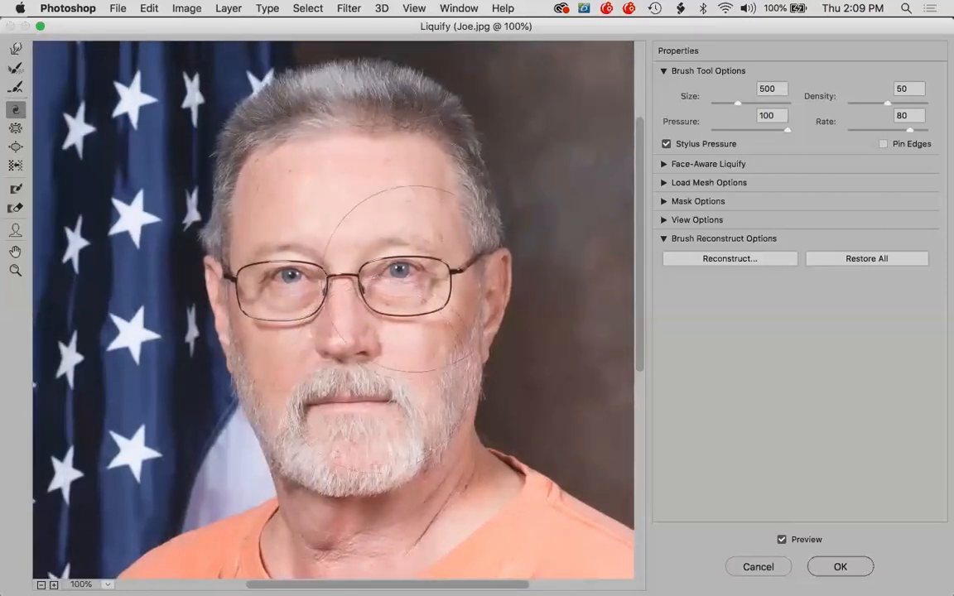
pyautogui.press('[')
pyautogui.press('[')
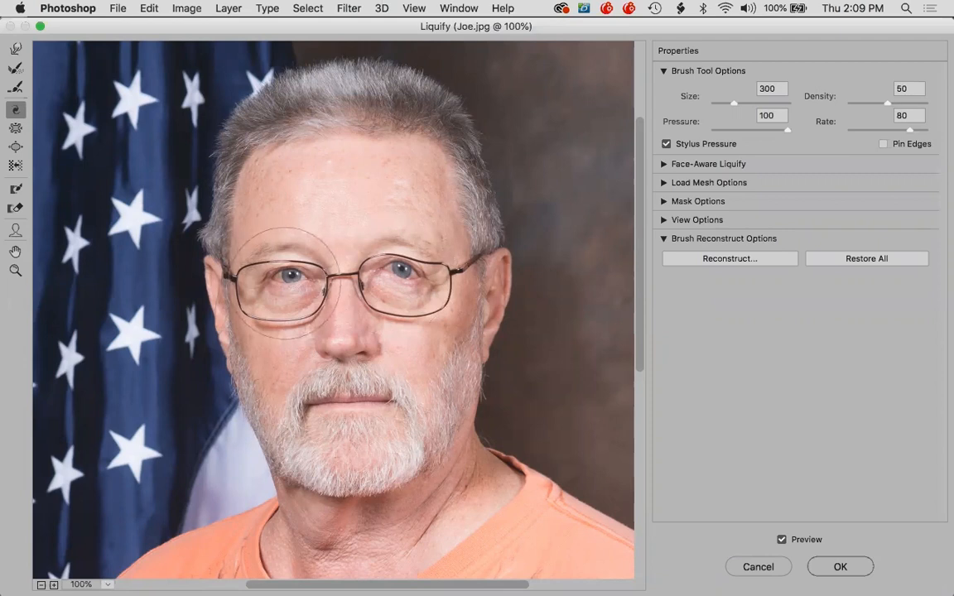
pyautogui.press('super+space')
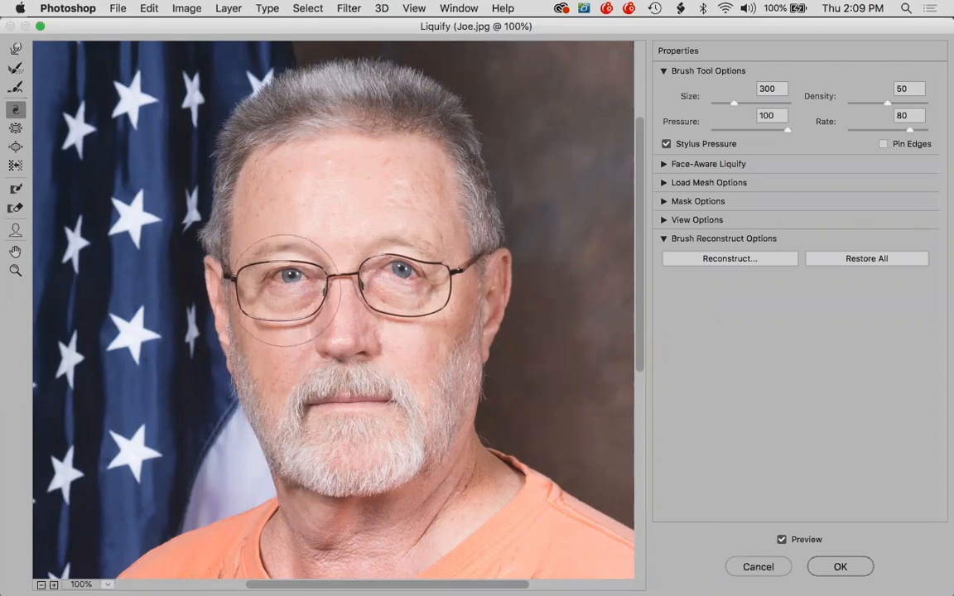
pyautogui.press('alt')
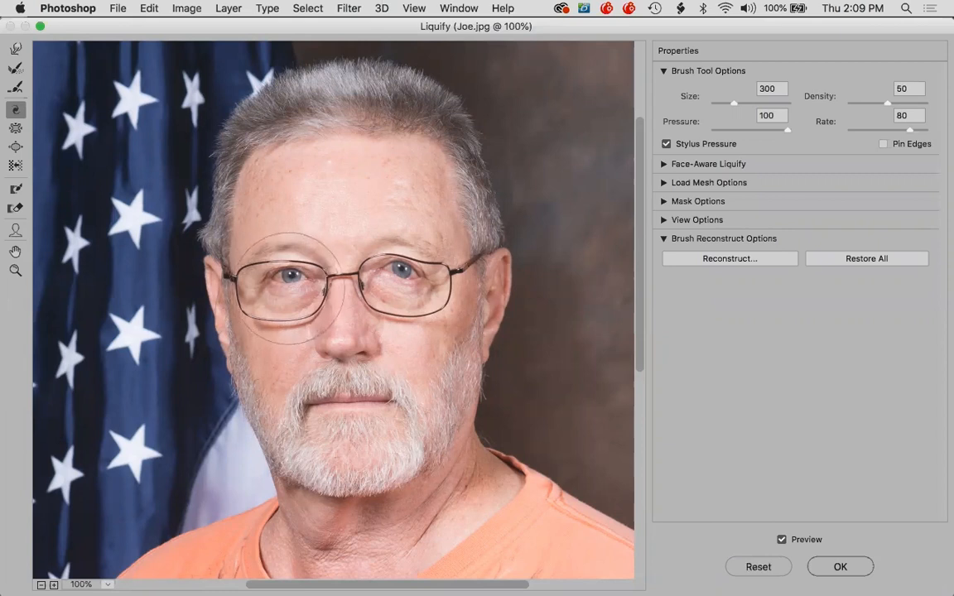
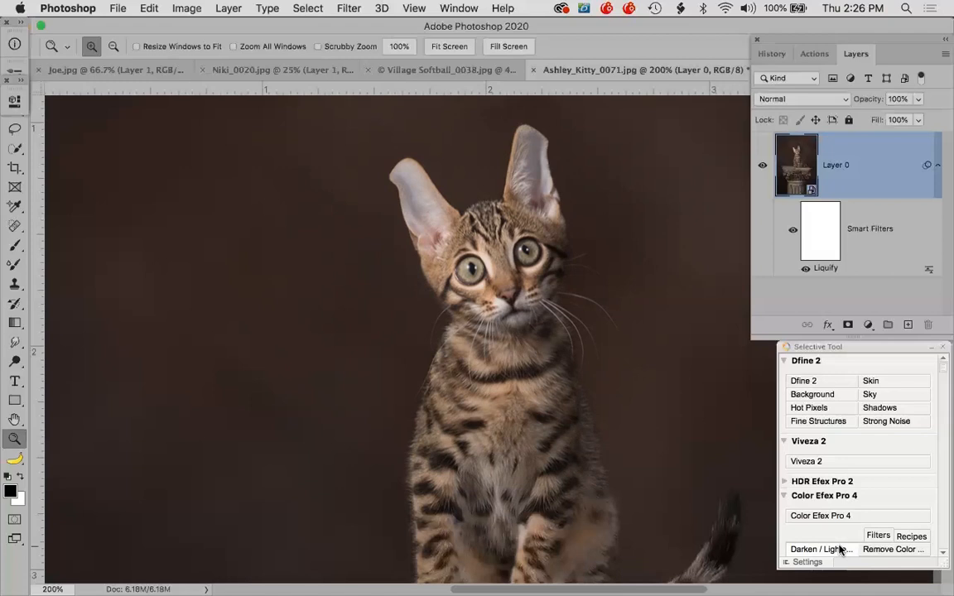
# Step: Revert the kitten photo to its Open history state and duplicate the Background layer
pyautogui.click(771, 54)
pyautogui.click(803, 106)
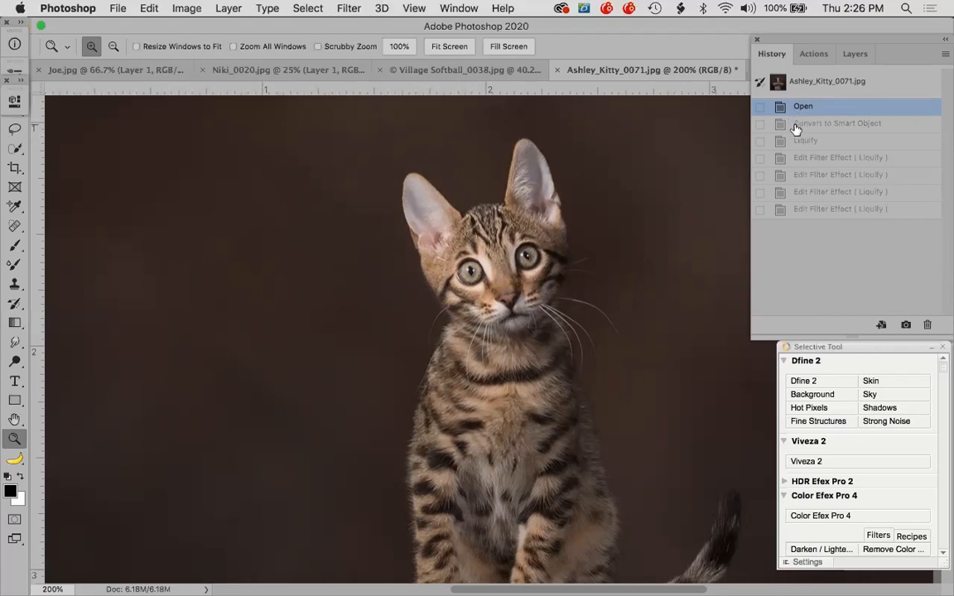
pyautogui.click(854, 54)
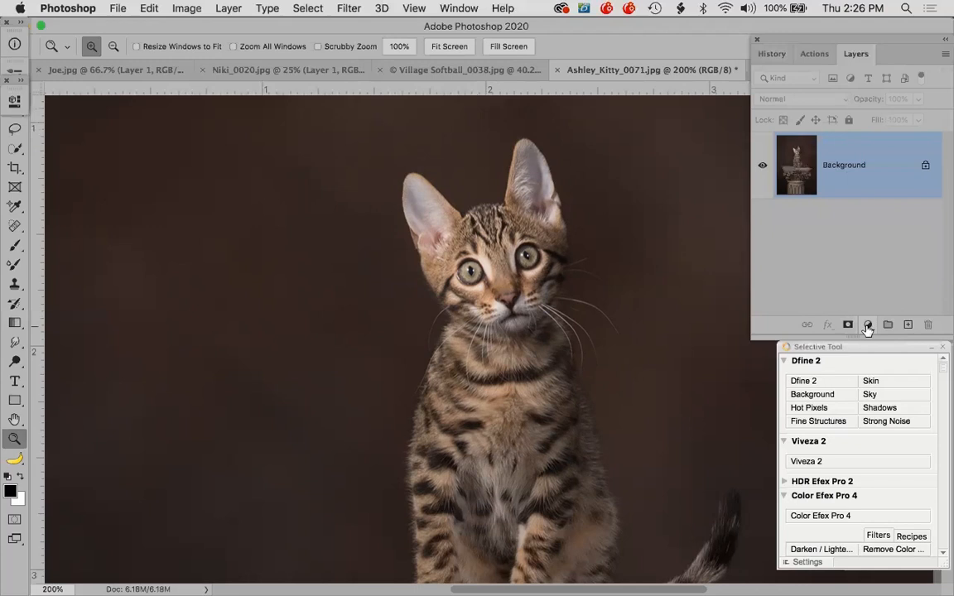
pyautogui.press('super+j')
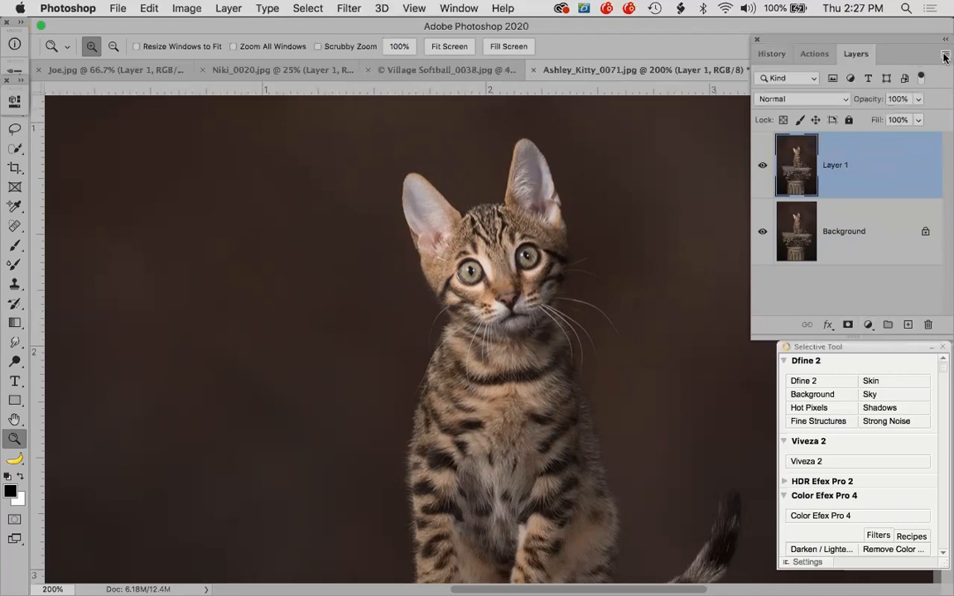
# Step: Try converting the kitten photo's Layer 1 to a smart object
pyautogui.click(944, 56)
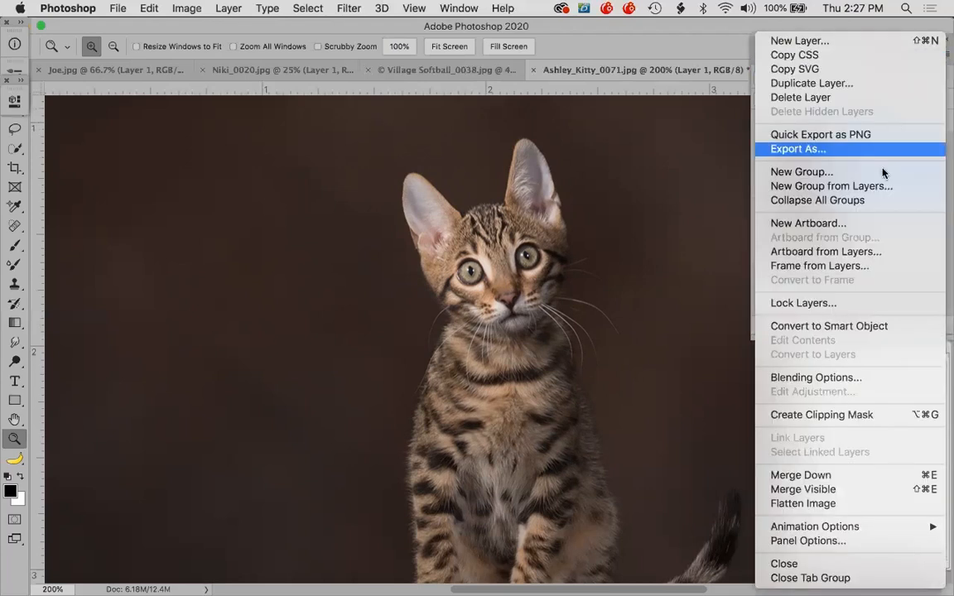
pyautogui.click(815, 326)
pyautogui.rightClick(802, 177)
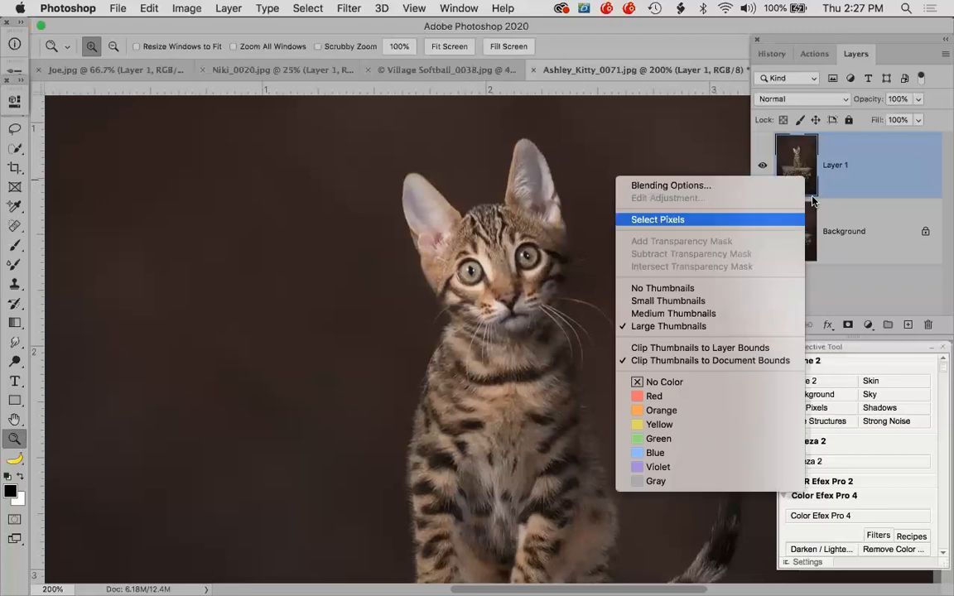
pyautogui.rightClick(899, 169)
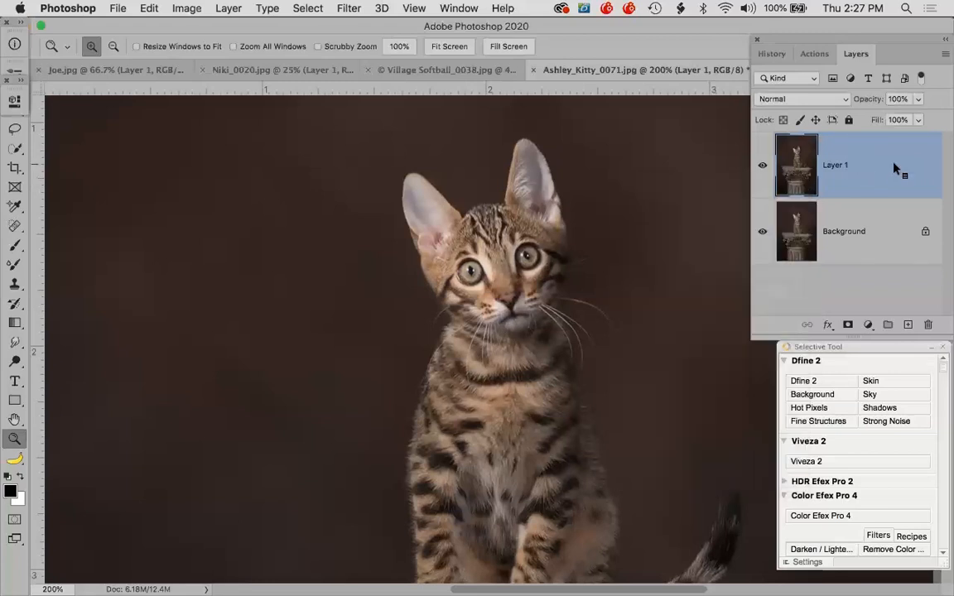
pyautogui.rightClick(900, 170)
pyautogui.click(757, 358)
# Step: Hide the Background layer and undo the smart object conversion of Layer 1
pyautogui.click(761, 232)
pyautogui.press('super+z')
pyautogui.press('super+shift+z')
pyautogui.press('alt')
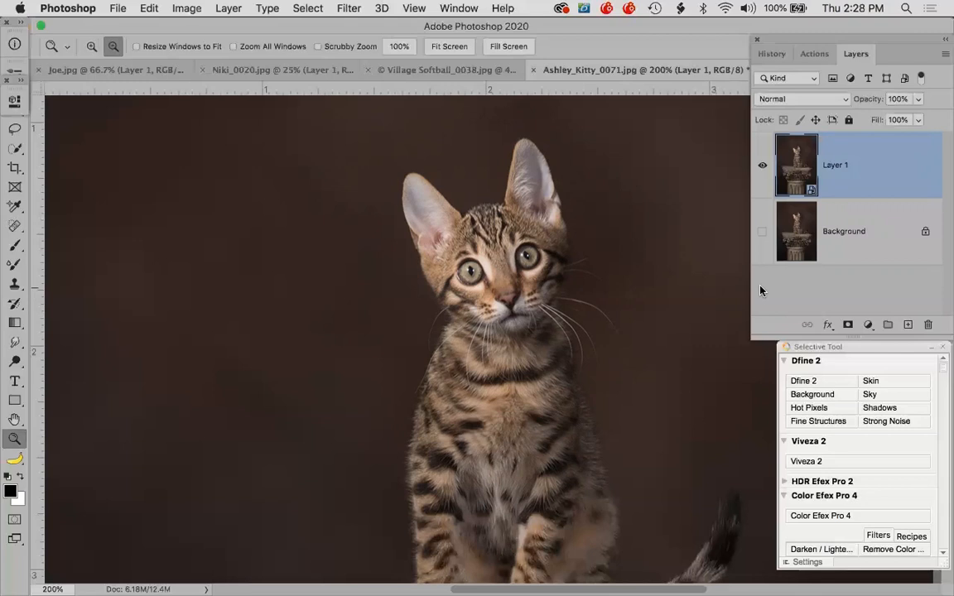
pyautogui.press('super+z')
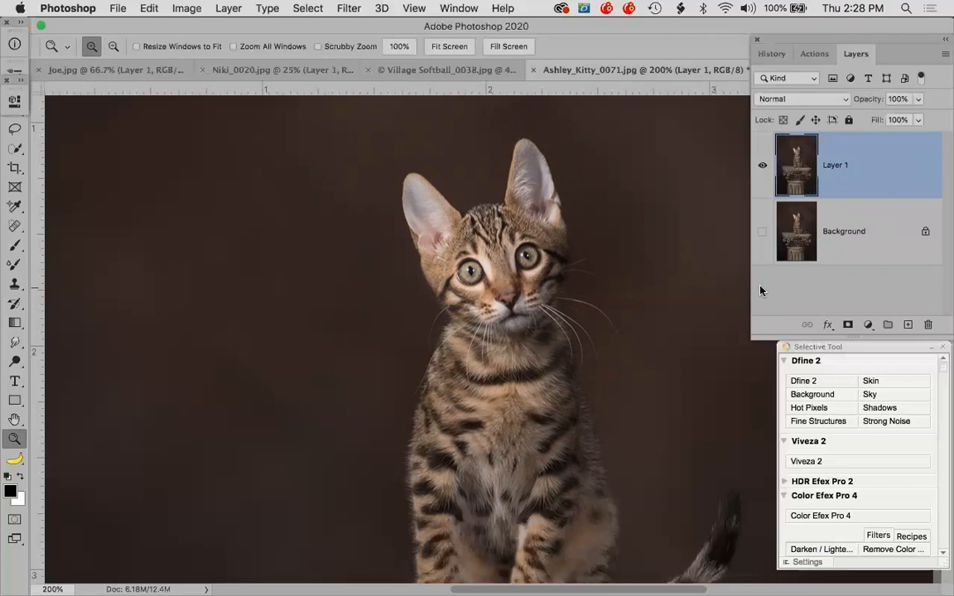
# Step: Show the Background layer again and toggle Layer 1's visibility off and on to compare the two
pyautogui.click(762, 231)
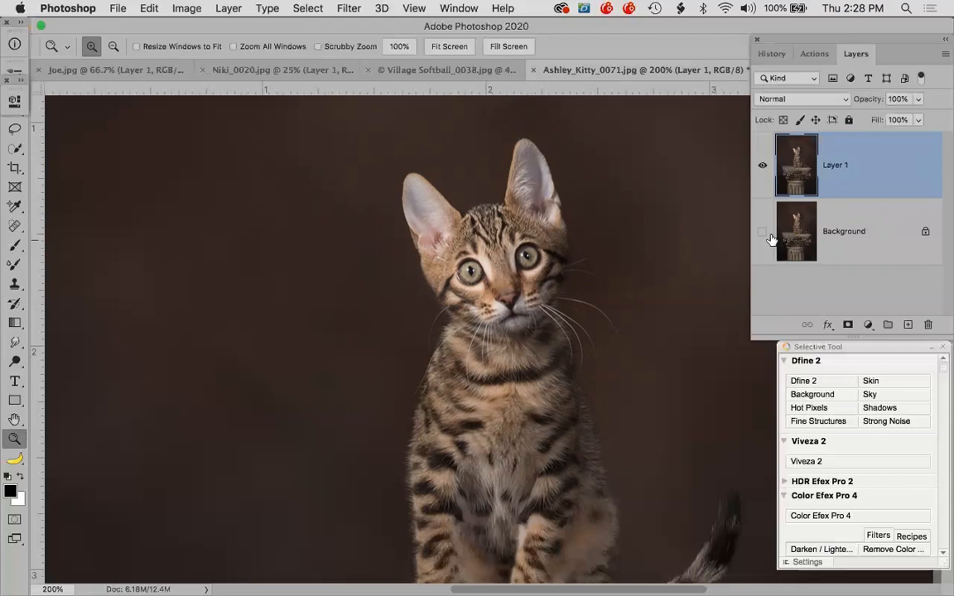
pyautogui.click(762, 169)
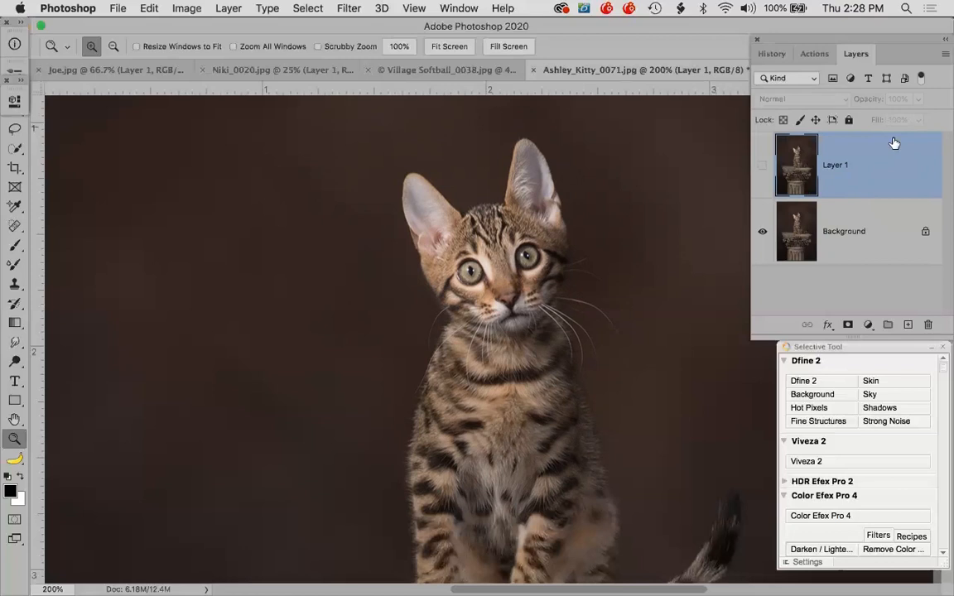
pyautogui.click(762, 164)
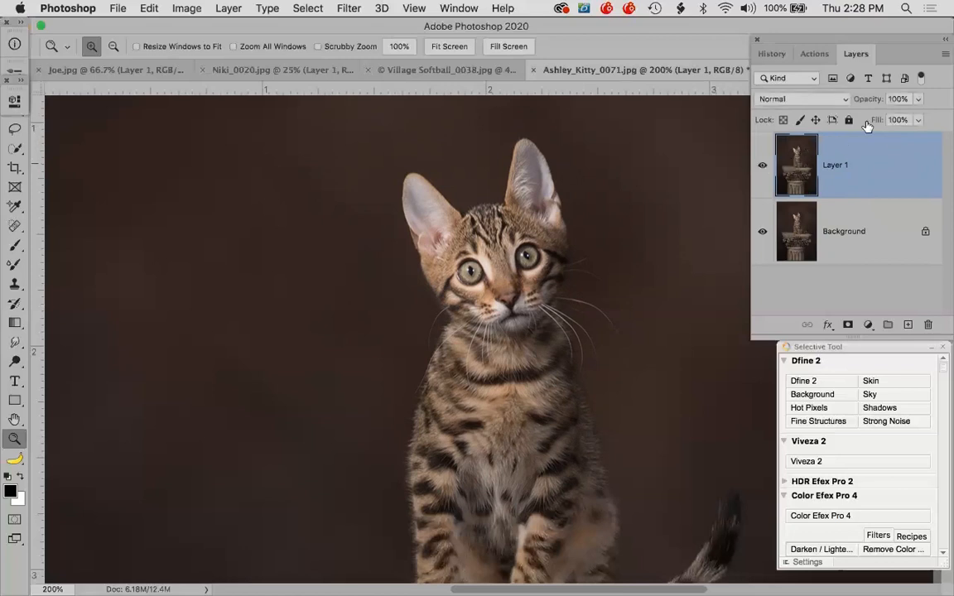
# Step: Convert Layer 1, the duplicate of the kitten photo's background, to a smart object
pyautogui.click(944, 55)
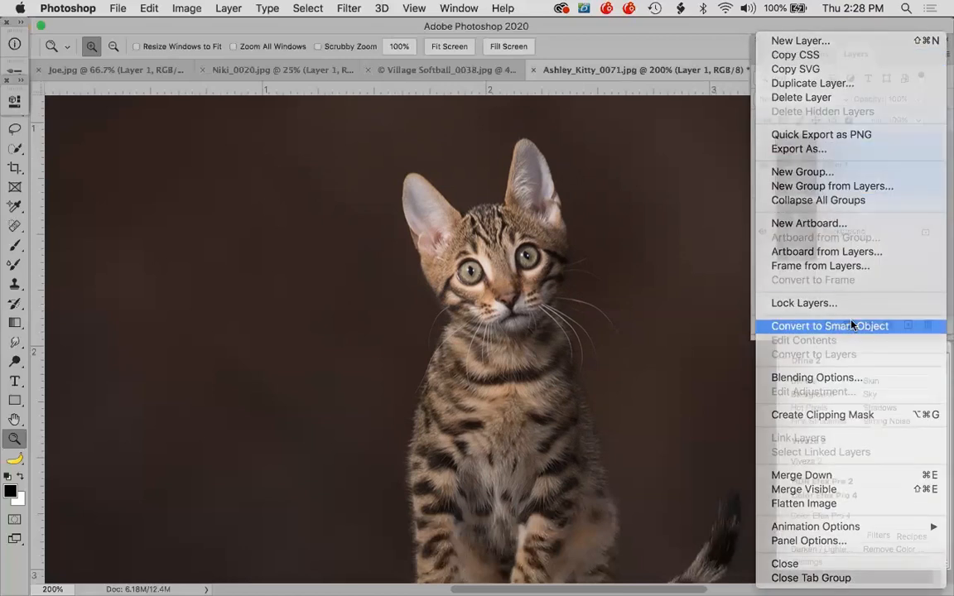
pyautogui.click(851, 325)
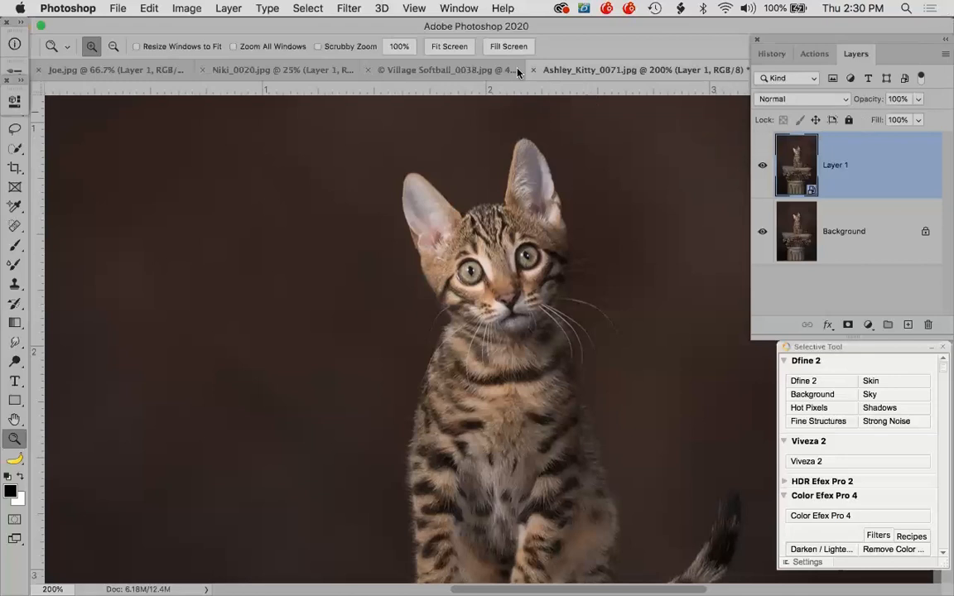
# Step: Open the kitten photo's smart object layer in the Liquify filter to check face detection, and exit without applying changes
pyautogui.click(61, 10)
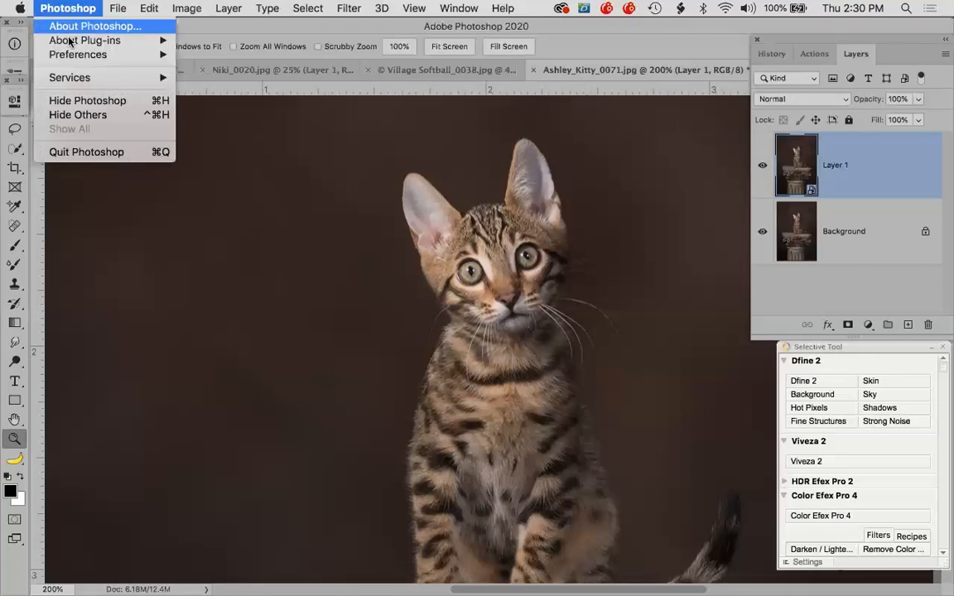
pyautogui.moveTo(74, 54)
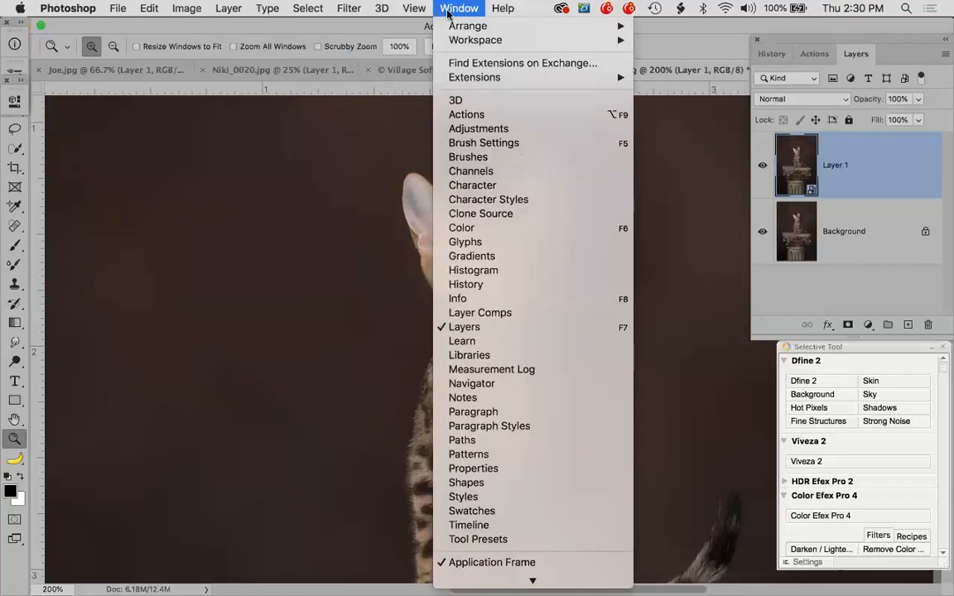
pyautogui.click(459, 7)
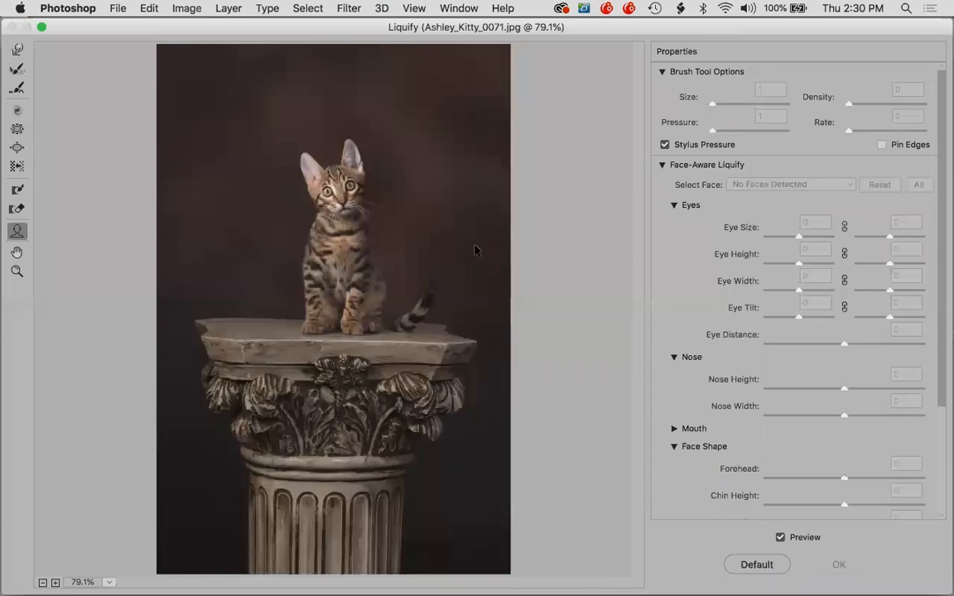
pyautogui.press('Escape')
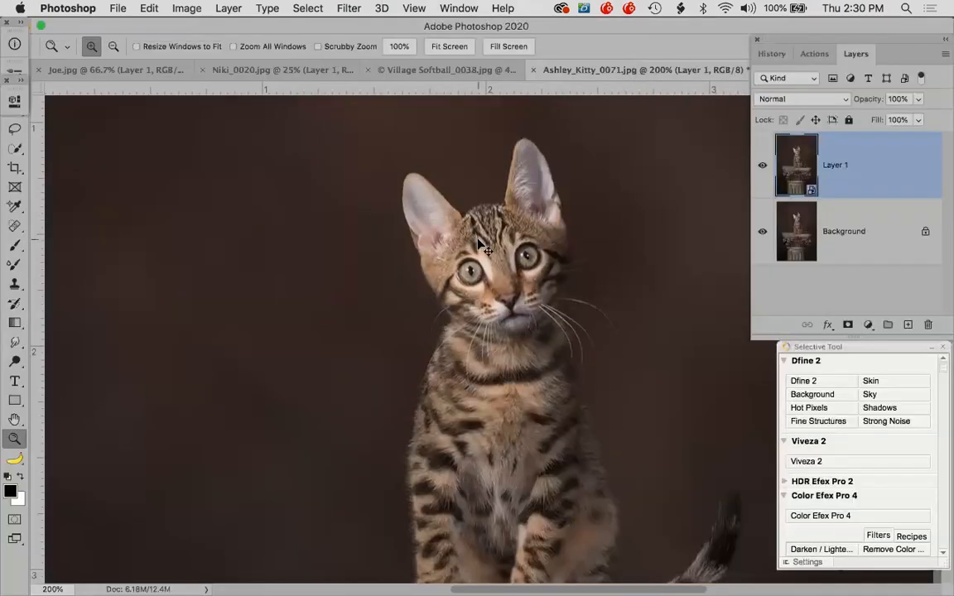
# Step: Switch to the portrait of the man in glasses, view its Layer 1 in the Liquify filter, and cancel the filter
pyautogui.click(146, 71)
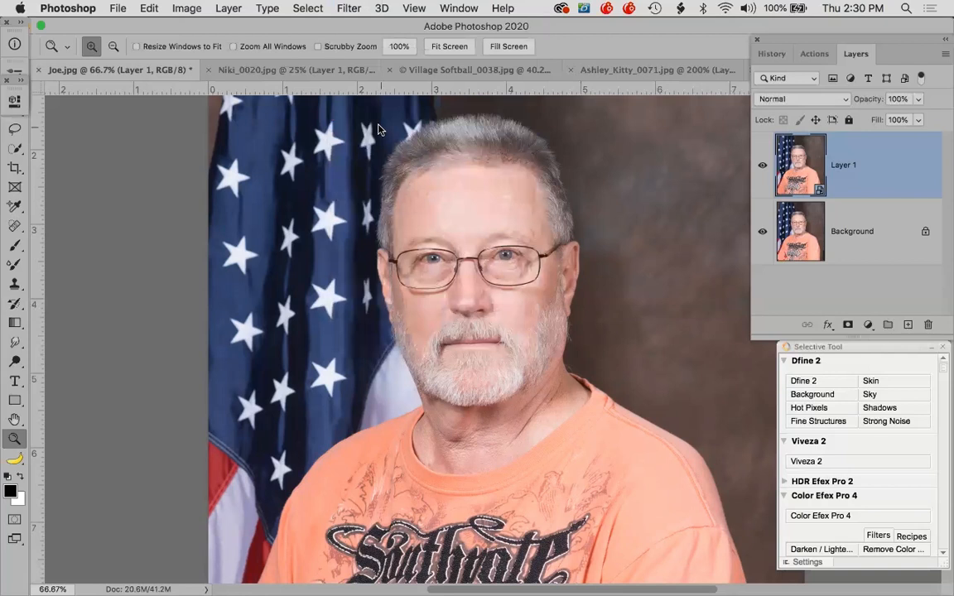
pyautogui.press('shift+super+x')
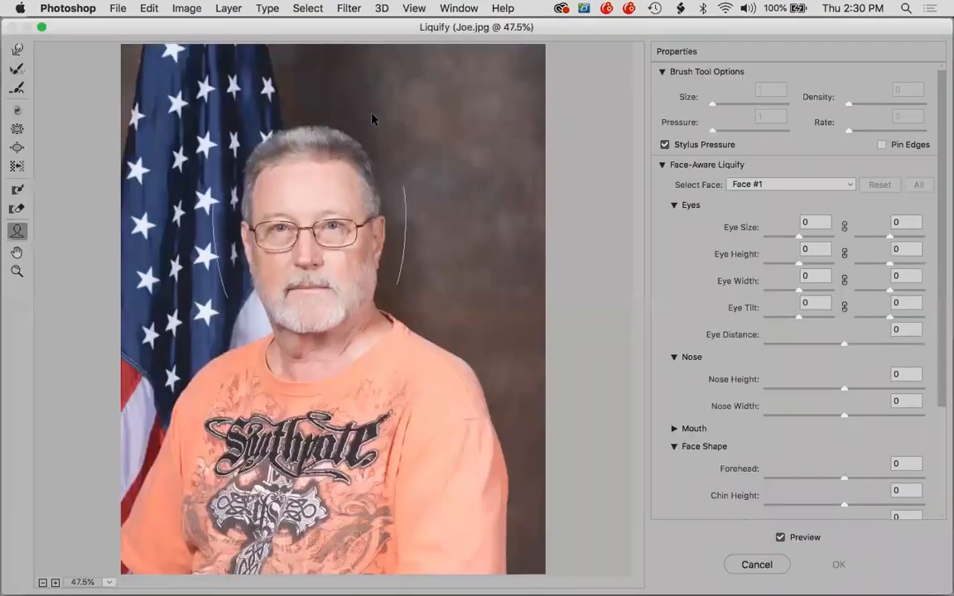
pyautogui.click(154, 7)
pyautogui.click(155, 7)
pyautogui.press('Escape')
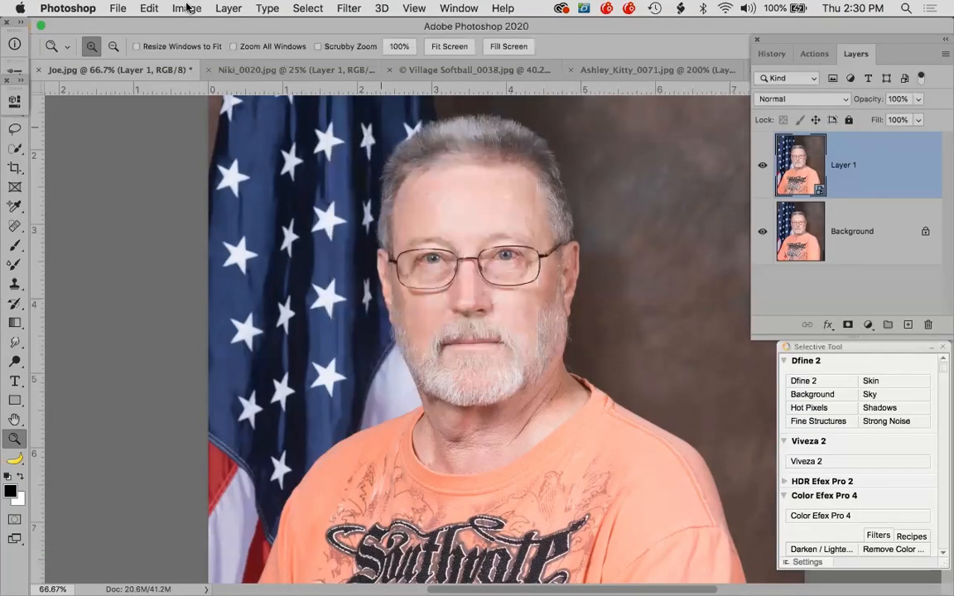
# Step: Check the portrait's colour mode and bits per channel without changing them
pyautogui.click(185, 7)
pyautogui.moveTo(222, 28)
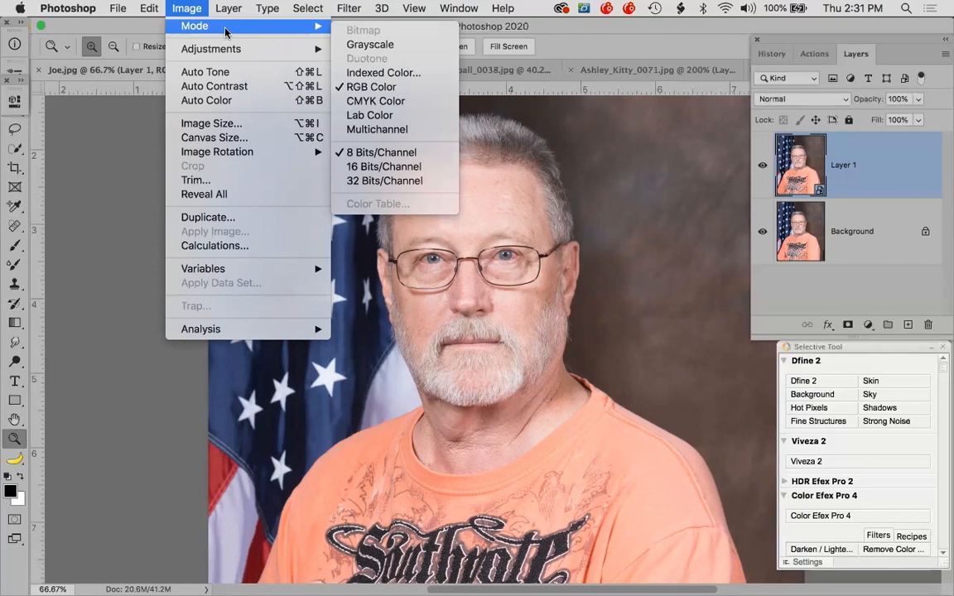
pyautogui.click(175, 8)
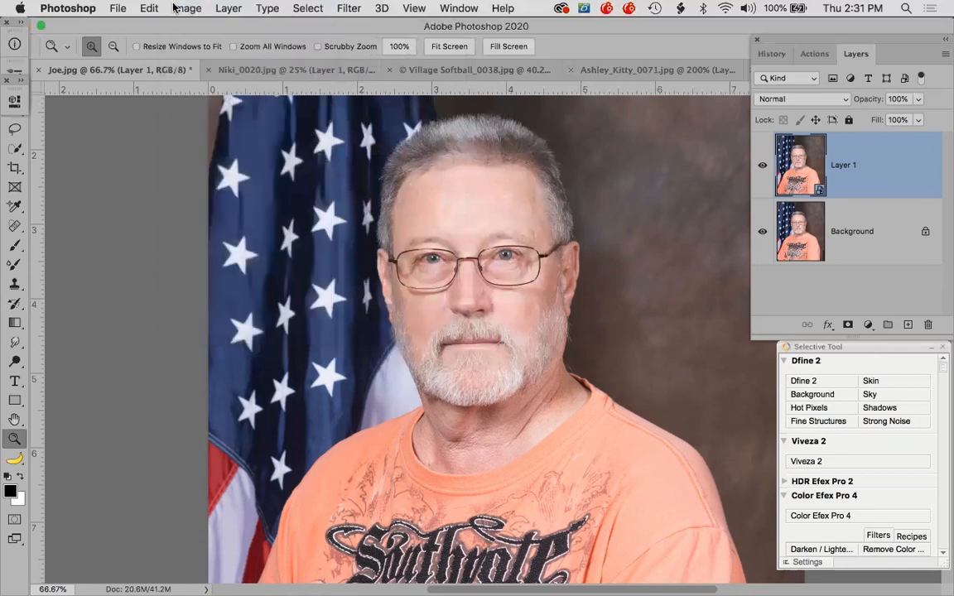
# Step: Open the Performance preferences and examine the graphics processor settings
pyautogui.click(83, 9)
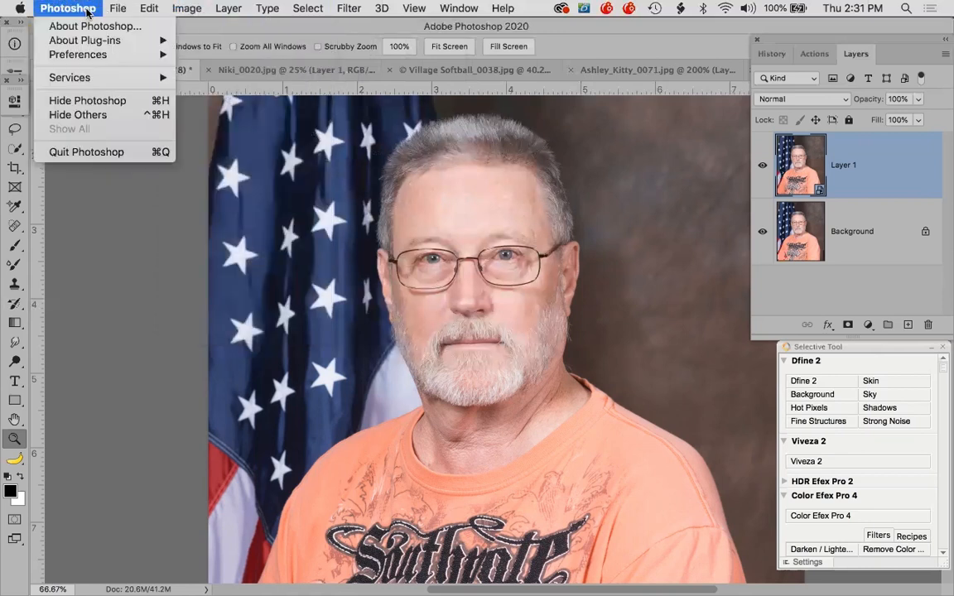
pyautogui.moveTo(100, 53)
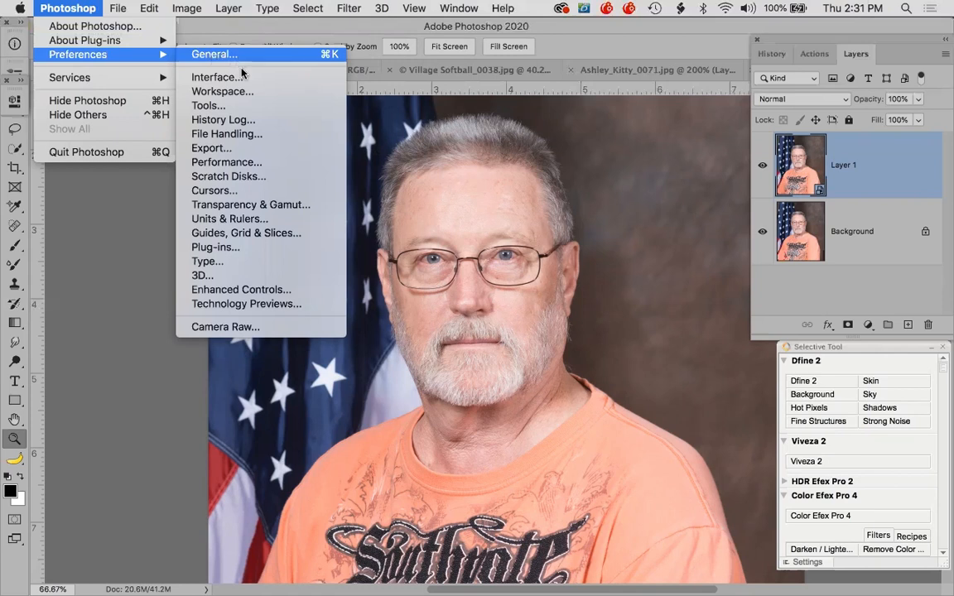
pyautogui.click(245, 163)
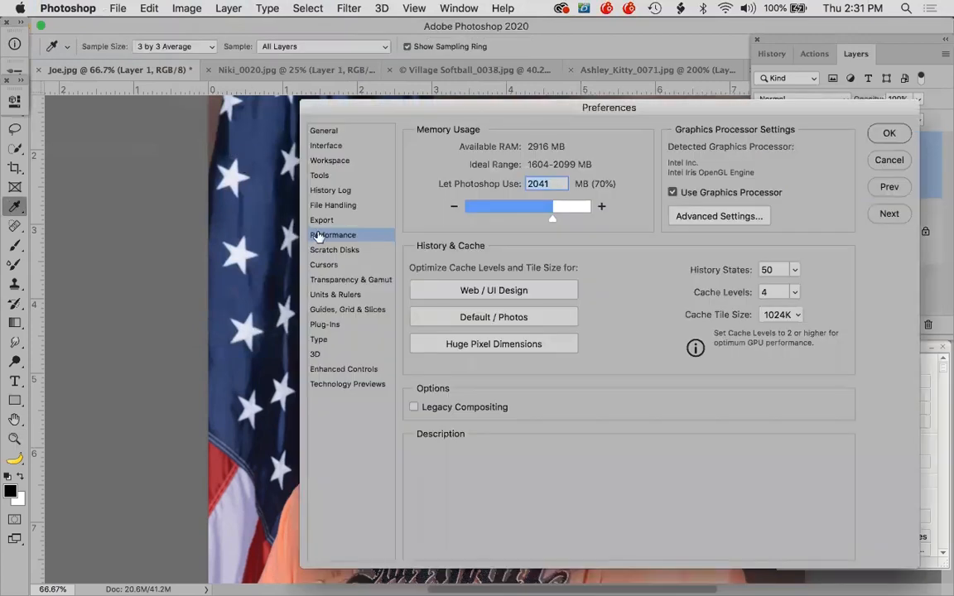
pyautogui.moveTo(592, 307)
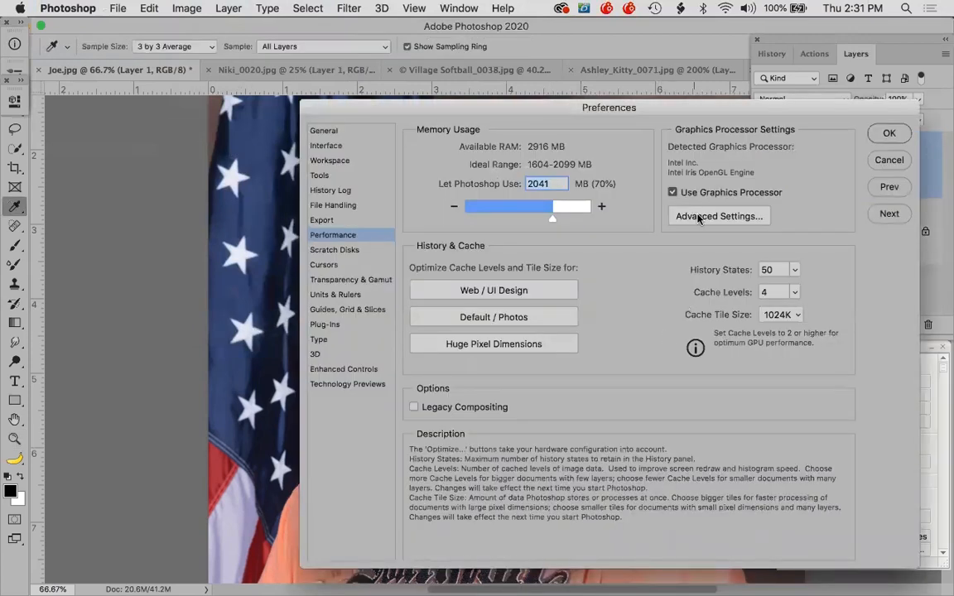